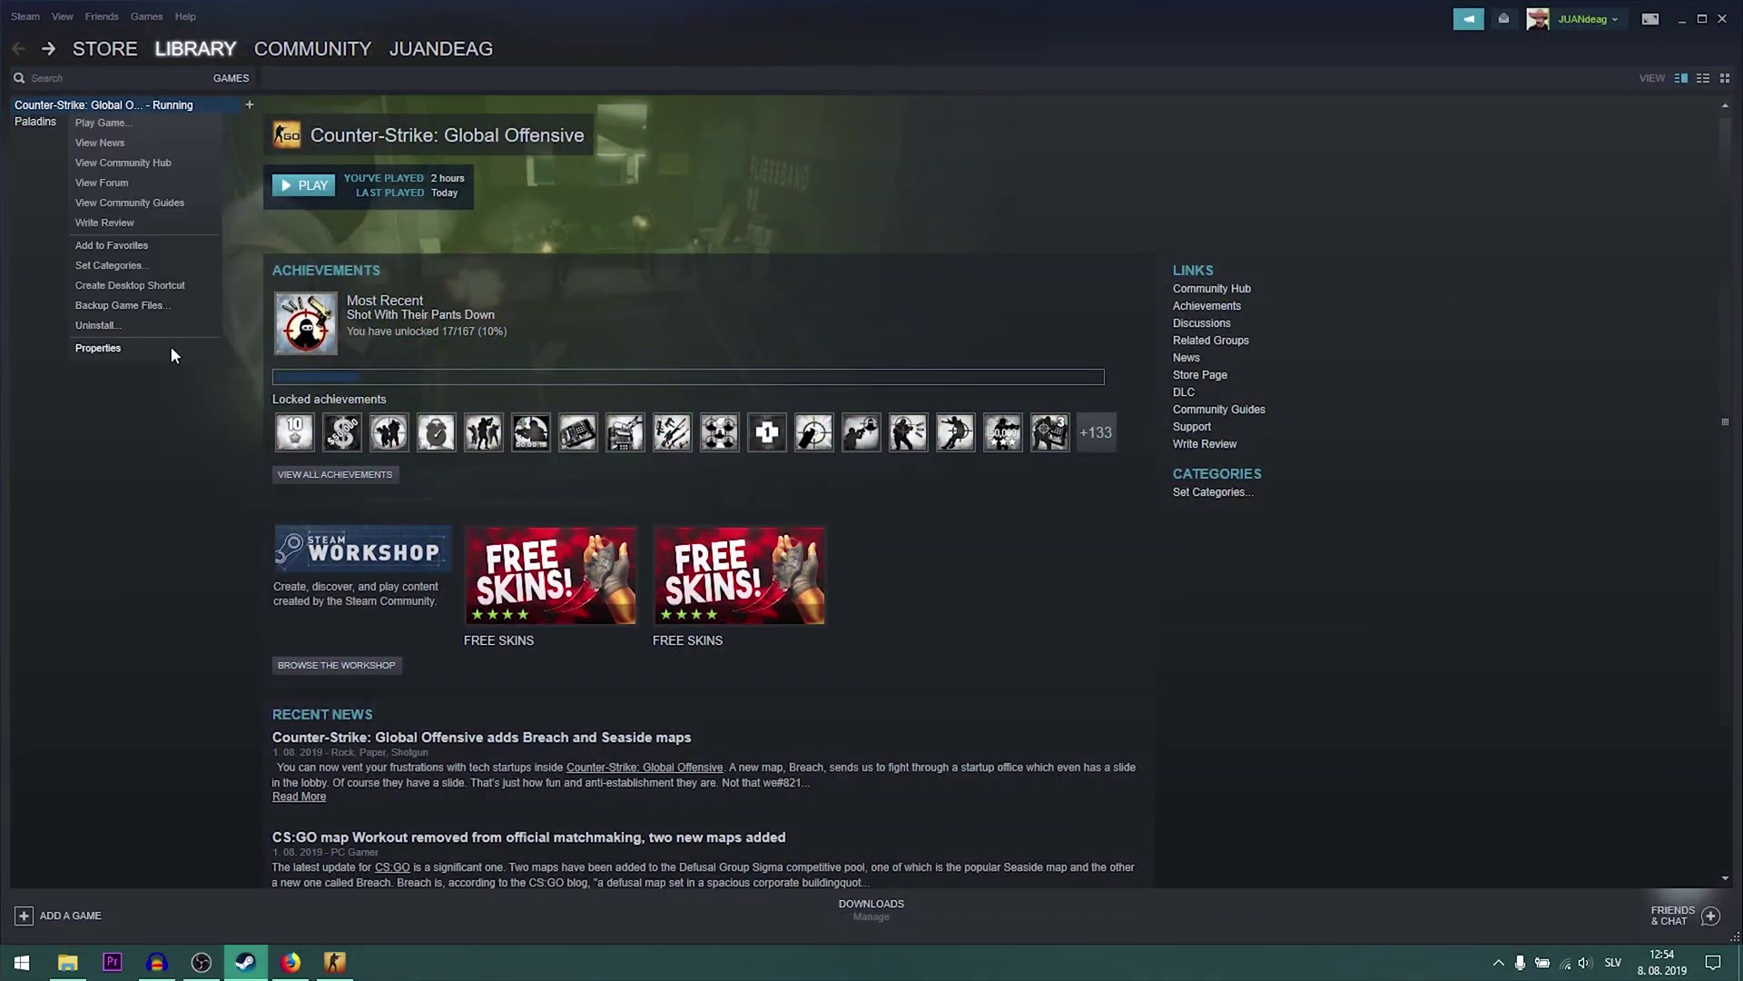
# Step: Add -freq, -high, -novid, -fullscreen and -lv to CS:GO's launch options, then close Properties
pyautogui.click(141, 350)
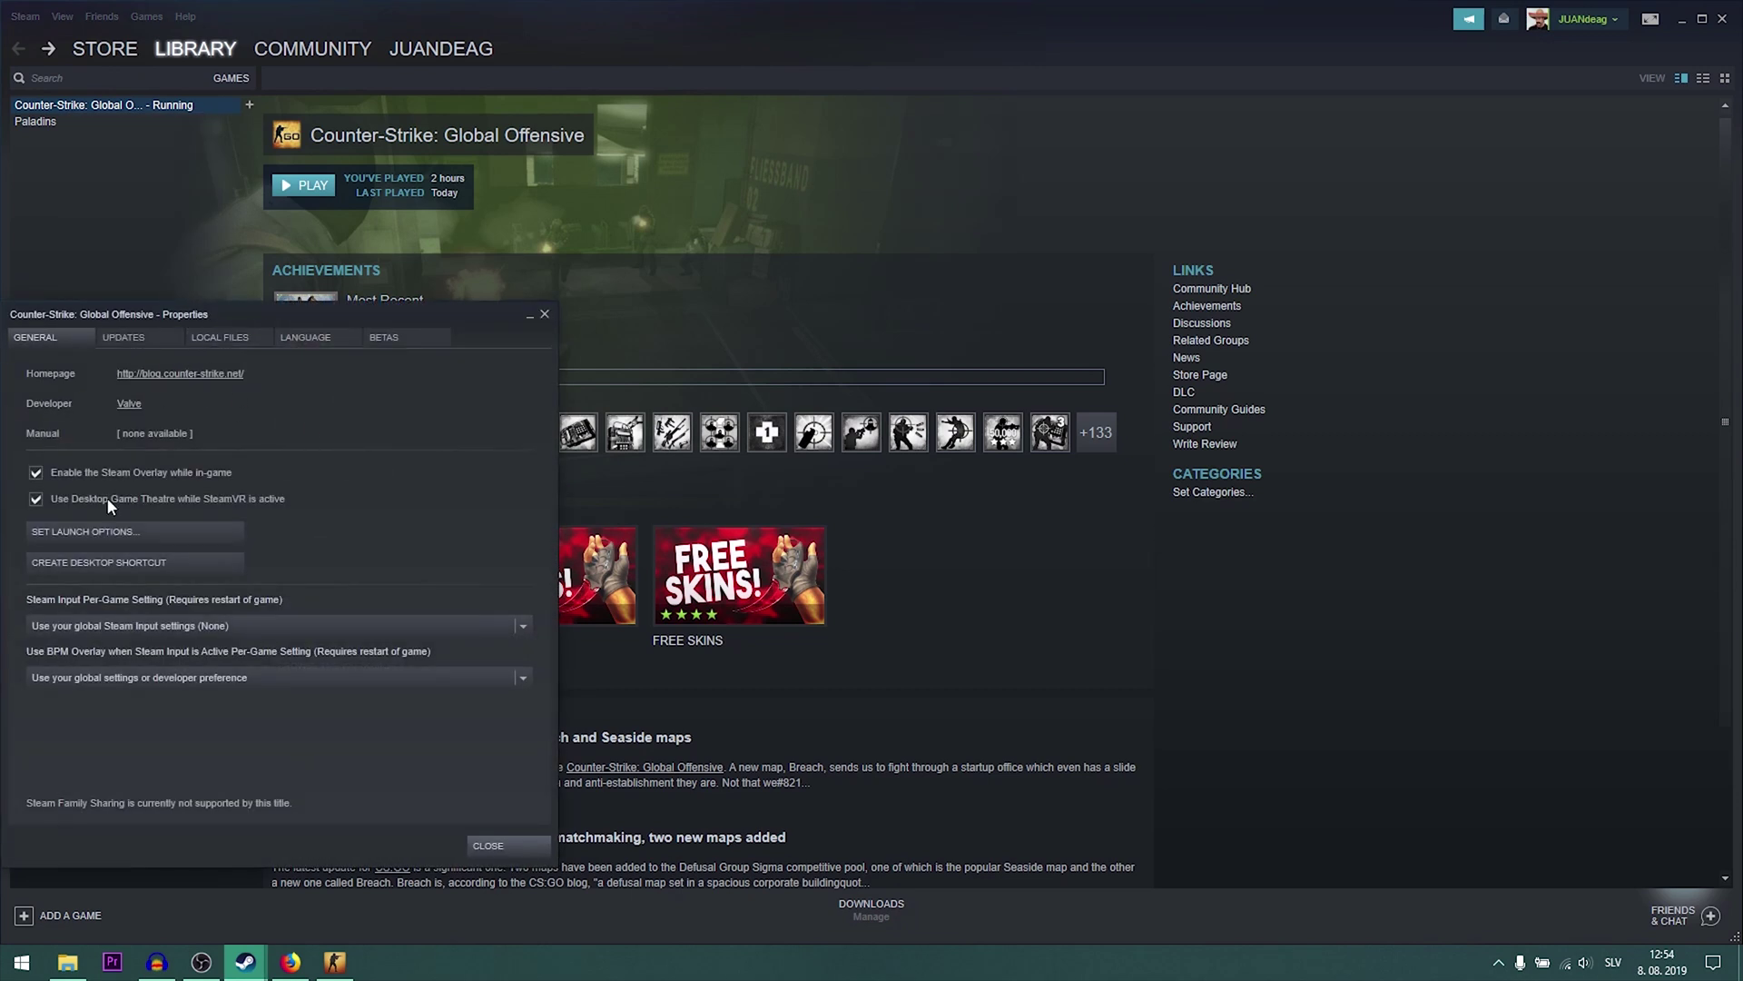
pyautogui.click(128, 531)
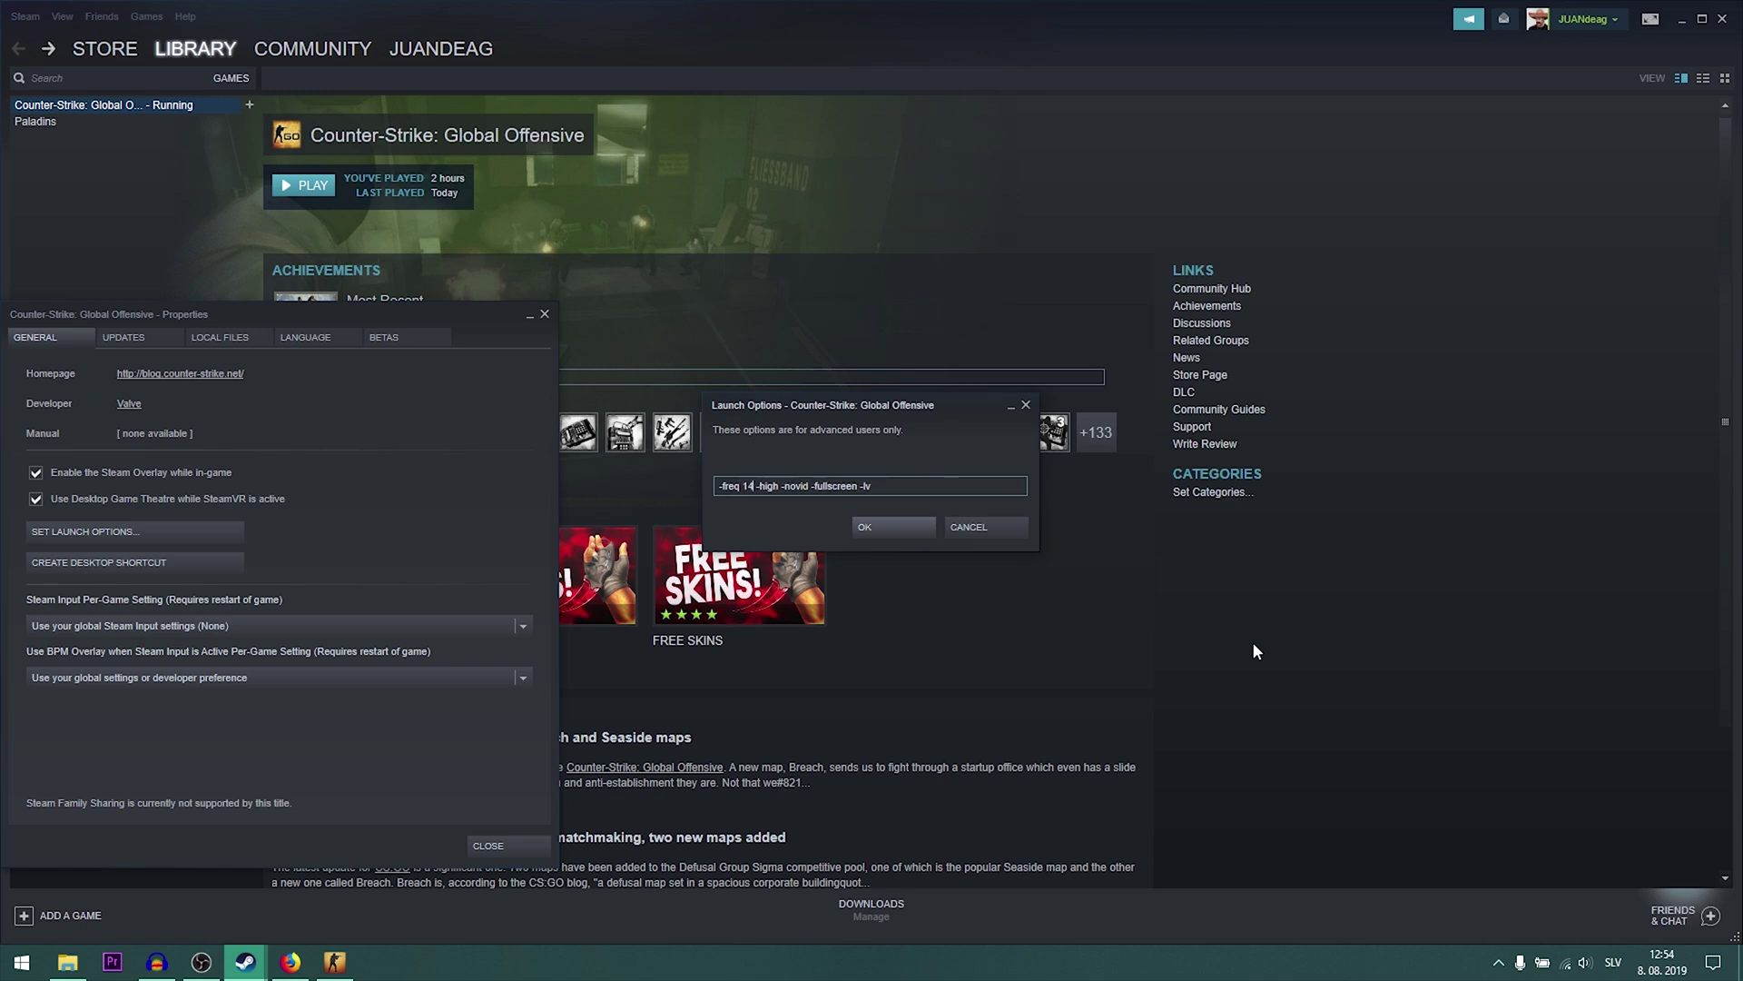
pyautogui.click(888, 526)
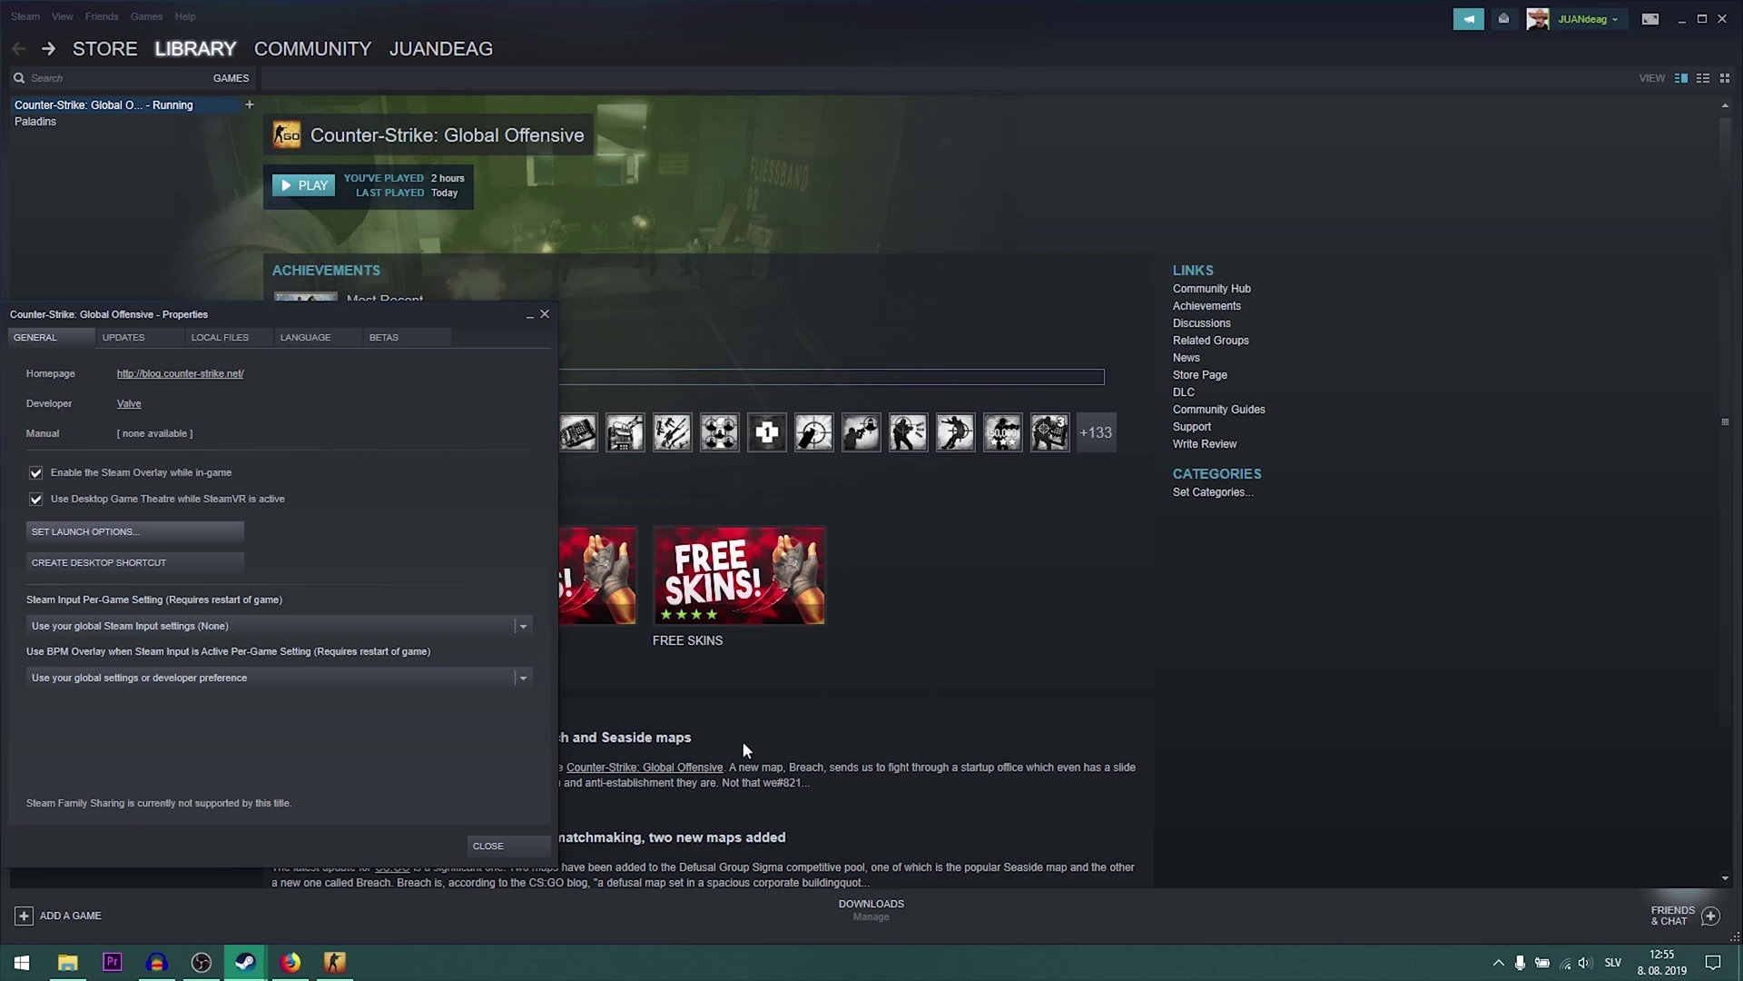
pyautogui.click(544, 847)
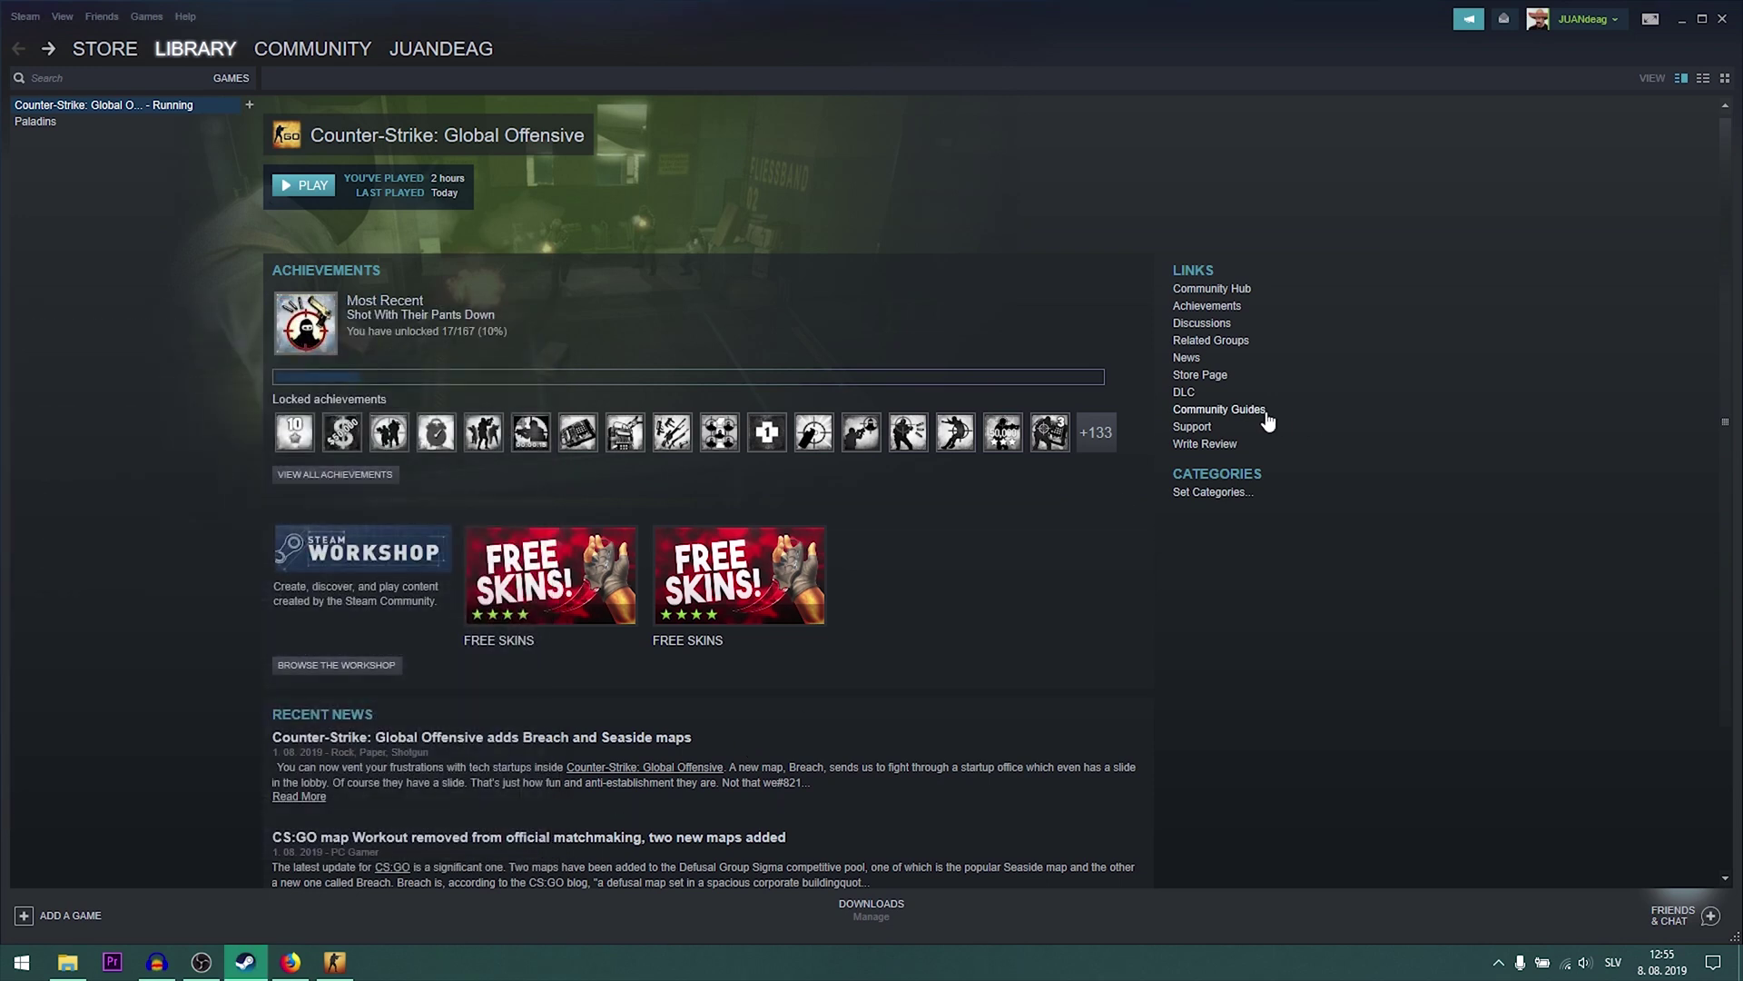
# Step: Minimize Steam and select autoexec.cfg on the desktop
pyautogui.click(1687, 20)
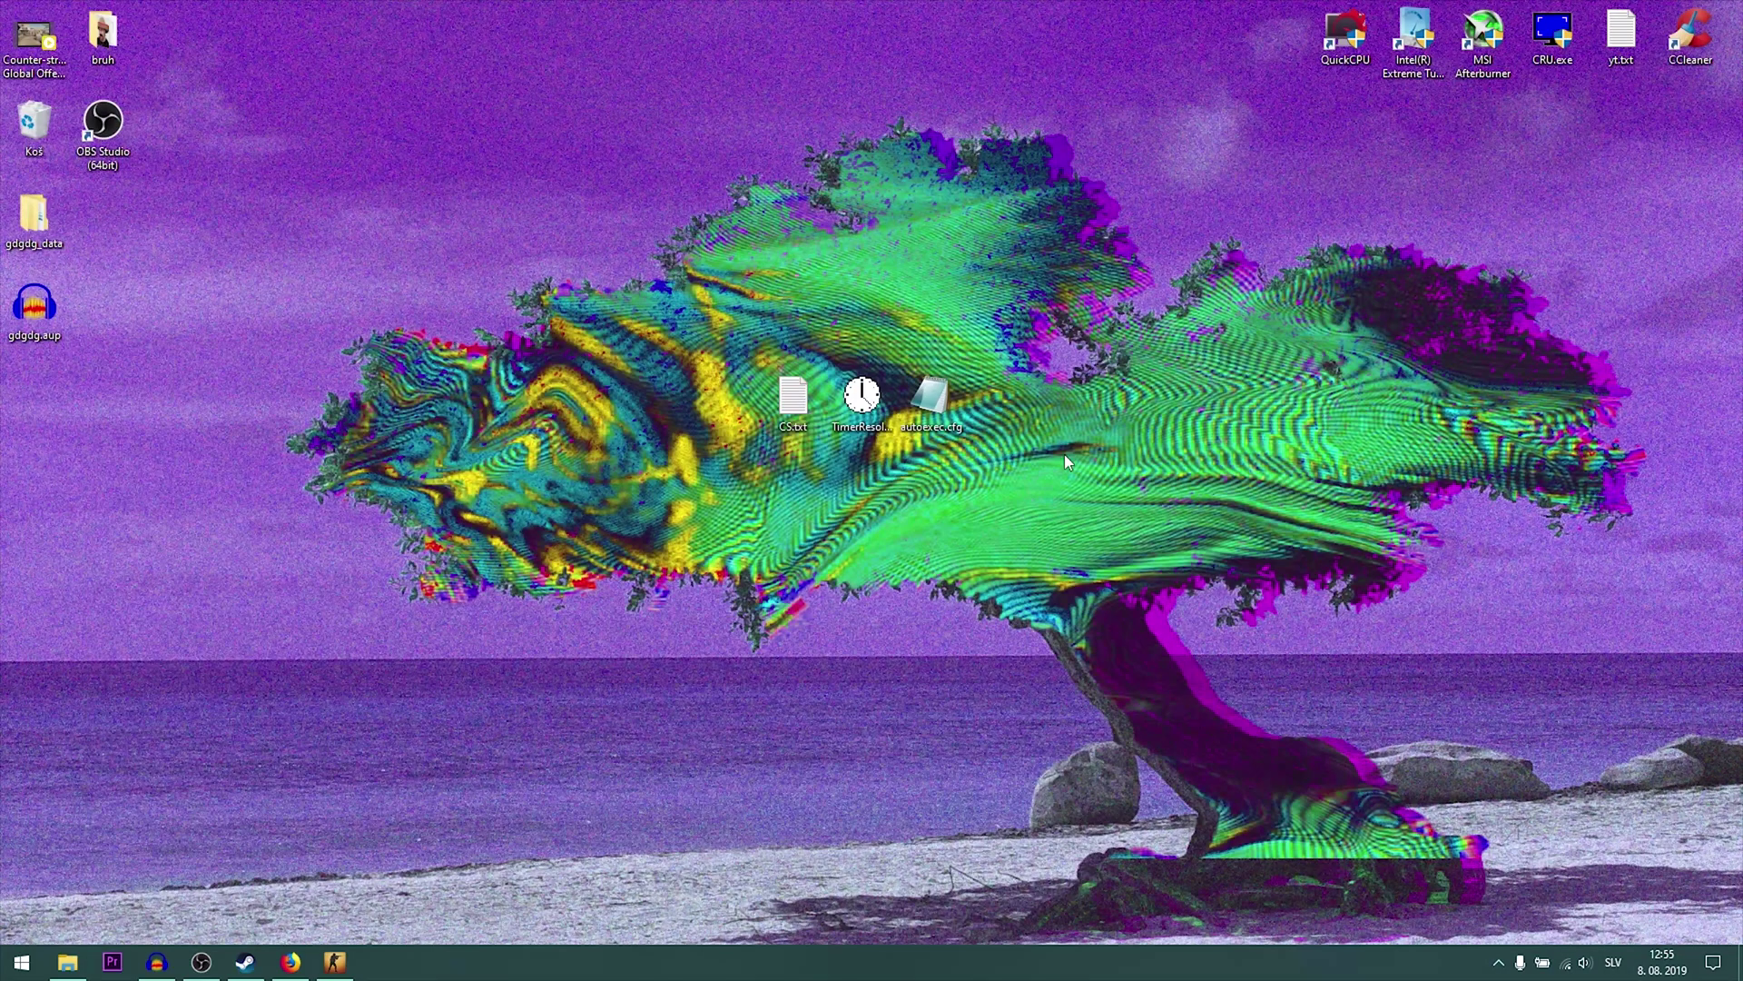
pyautogui.moveTo(1153, 569); pyautogui.dragTo(844, 266)
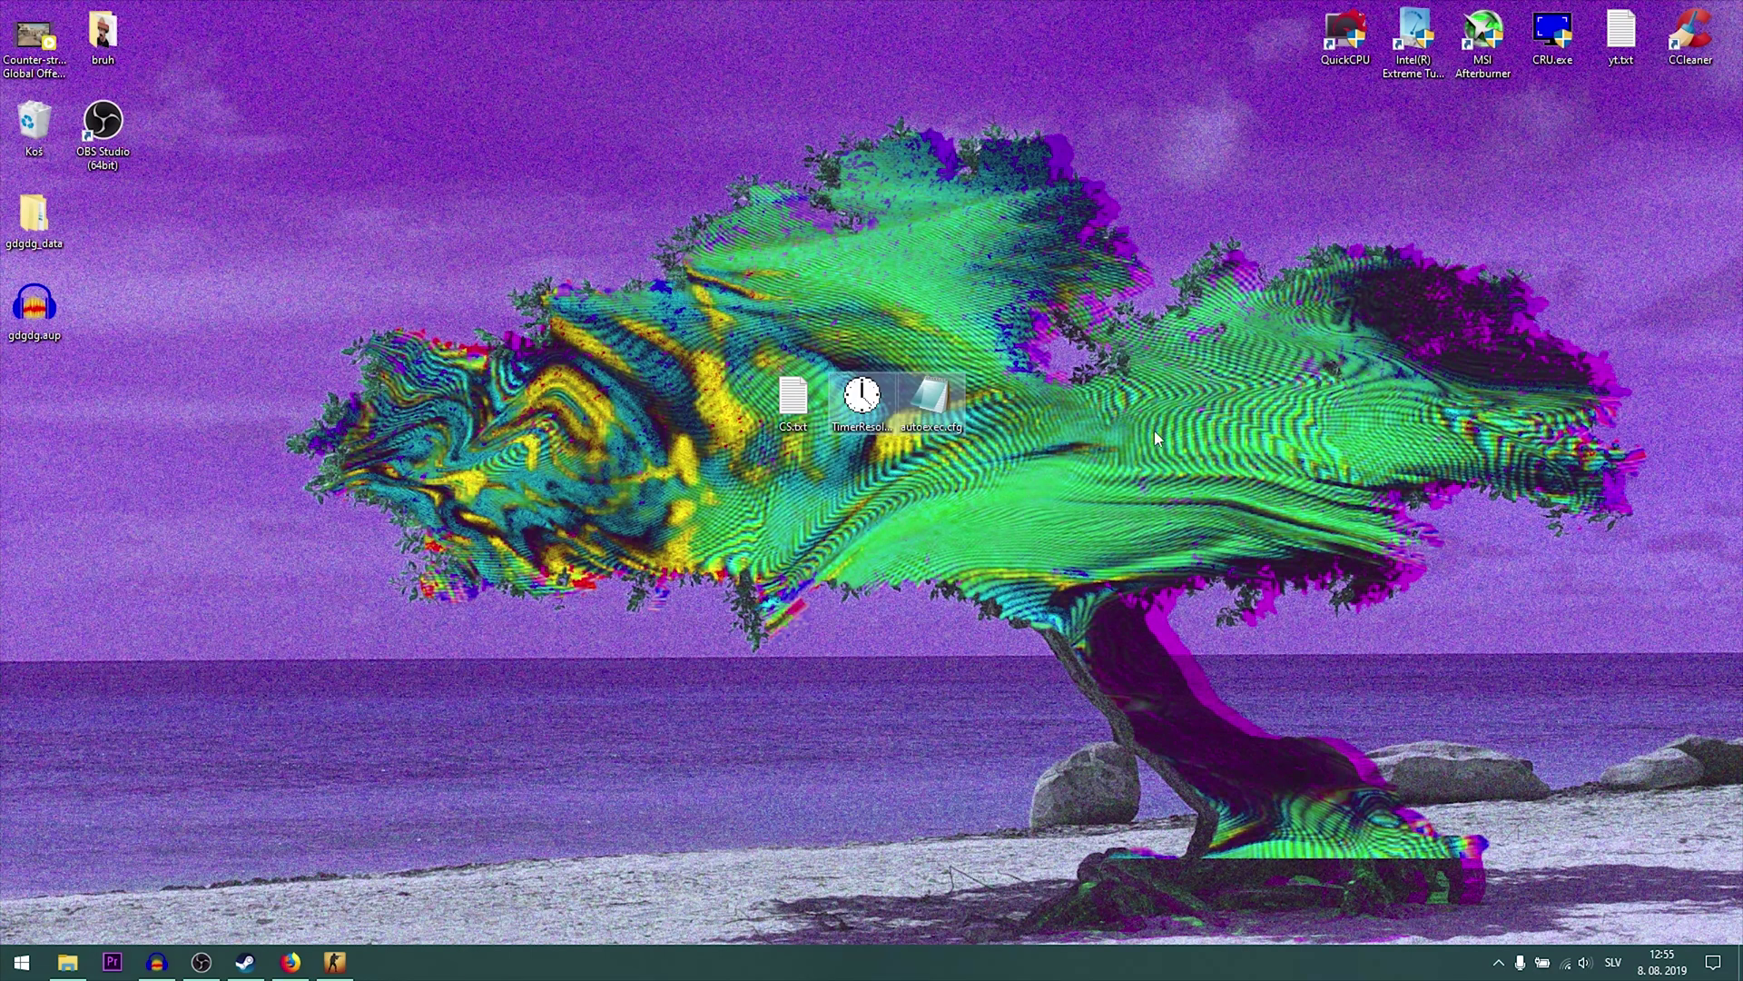
pyautogui.moveTo(1125, 530); pyautogui.dragTo(939, 359)
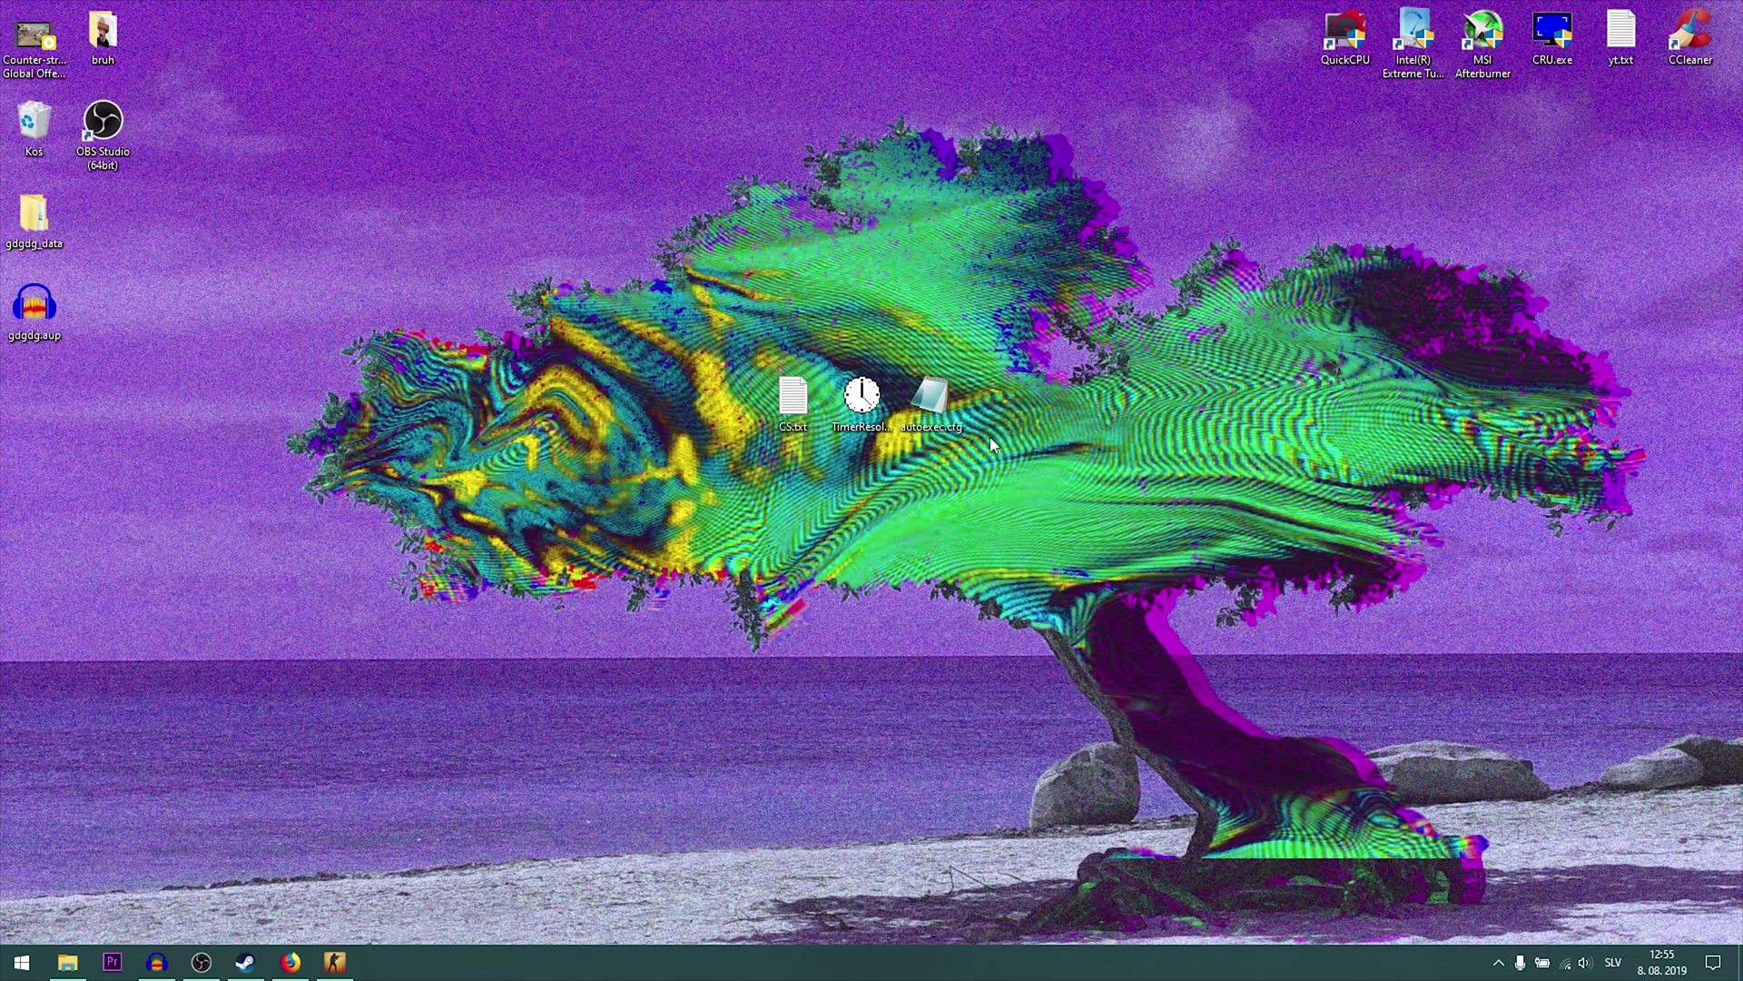
# Step: Open CS:GO's install folder via Properties > Local Files > Browse Local Files
pyautogui.click(245, 963)
pyautogui.rightClick(154, 96)
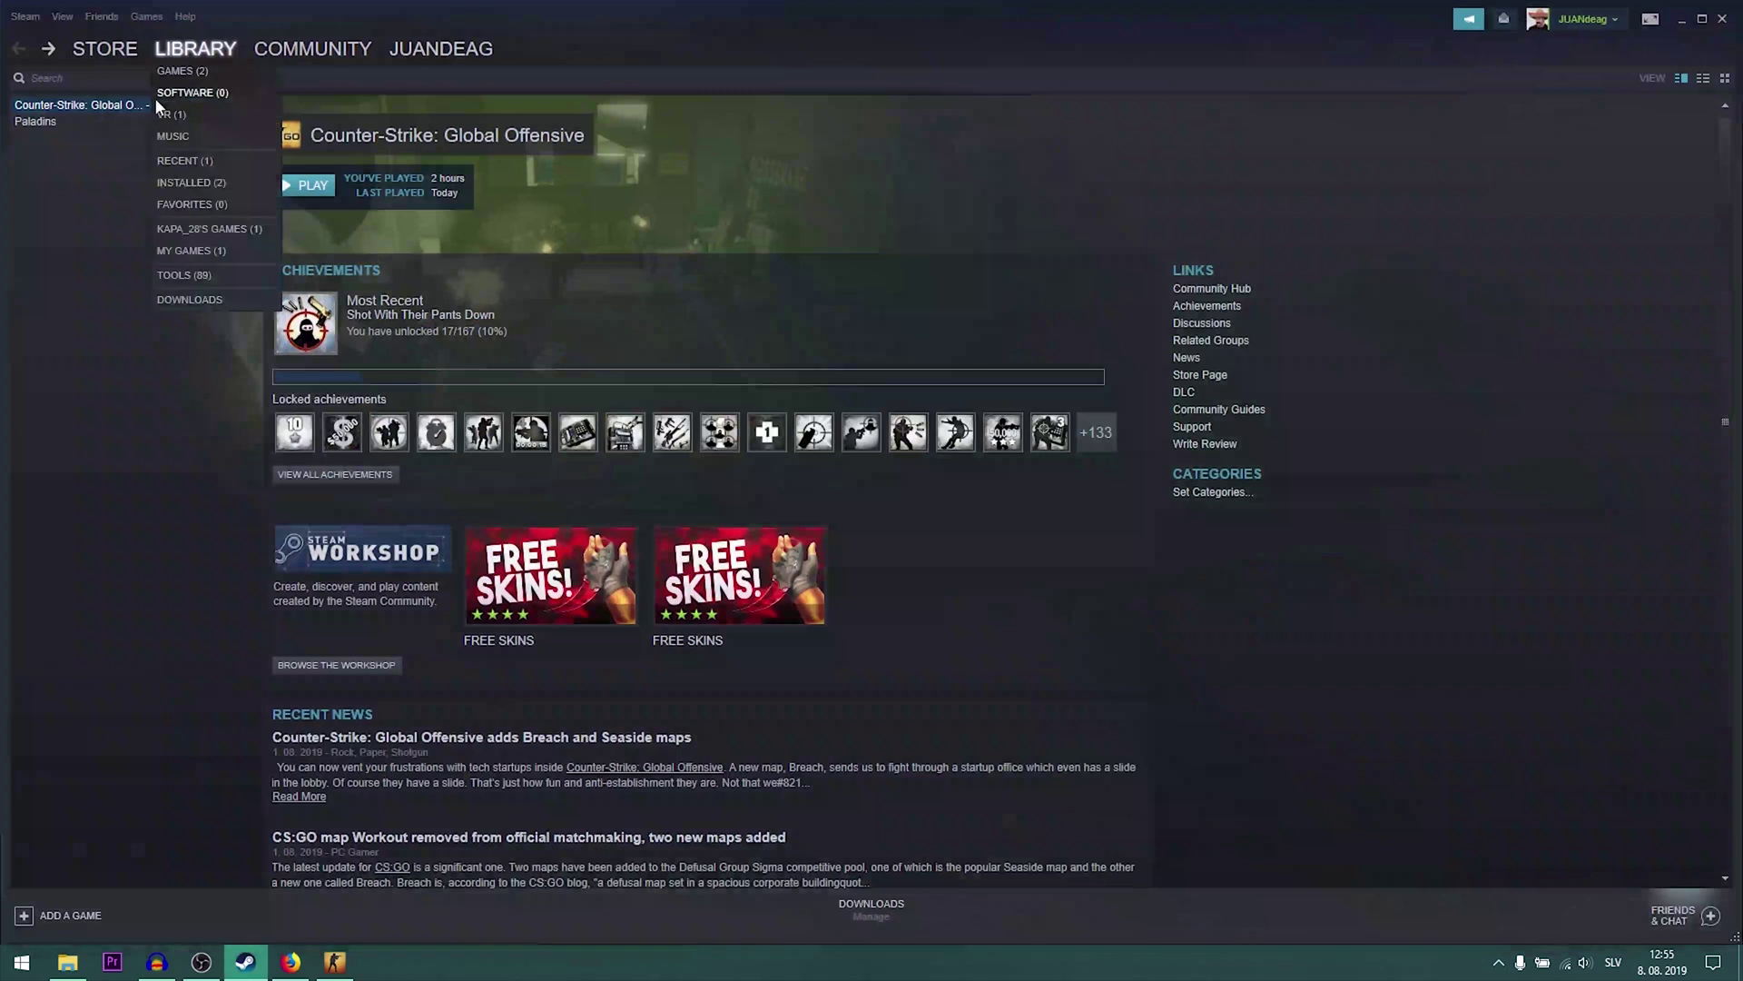
pyautogui.click(138, 338)
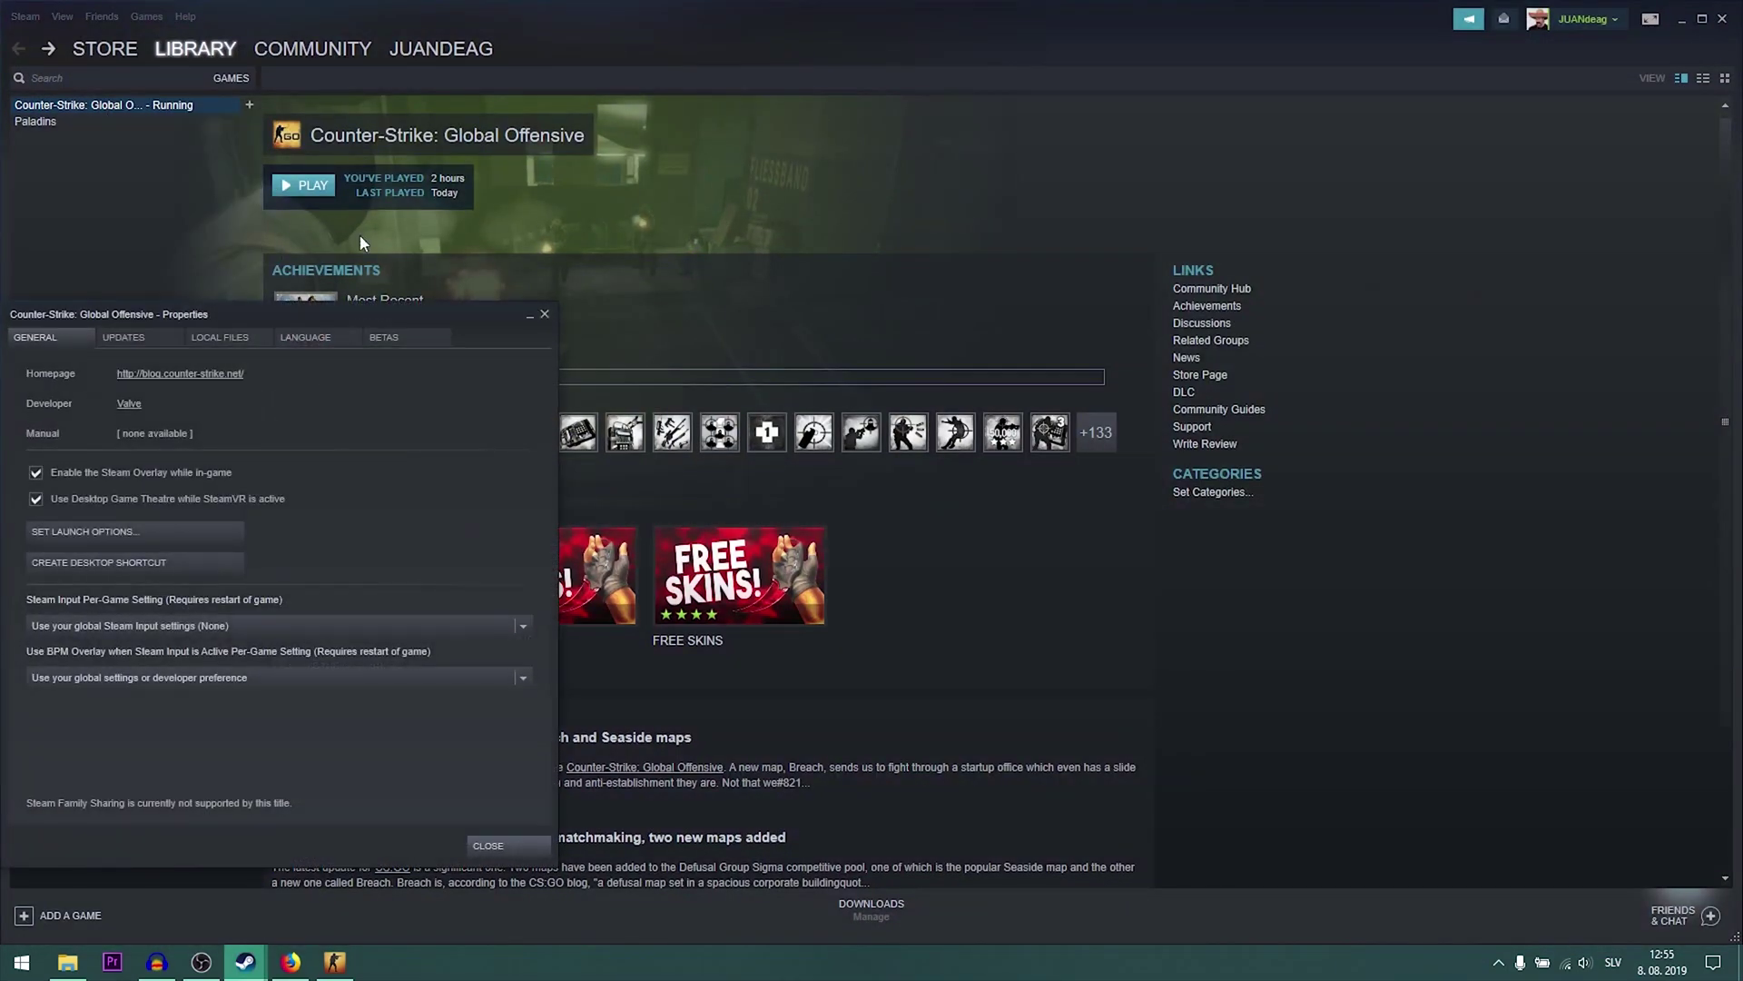
pyautogui.click(231, 345)
pyautogui.click(124, 409)
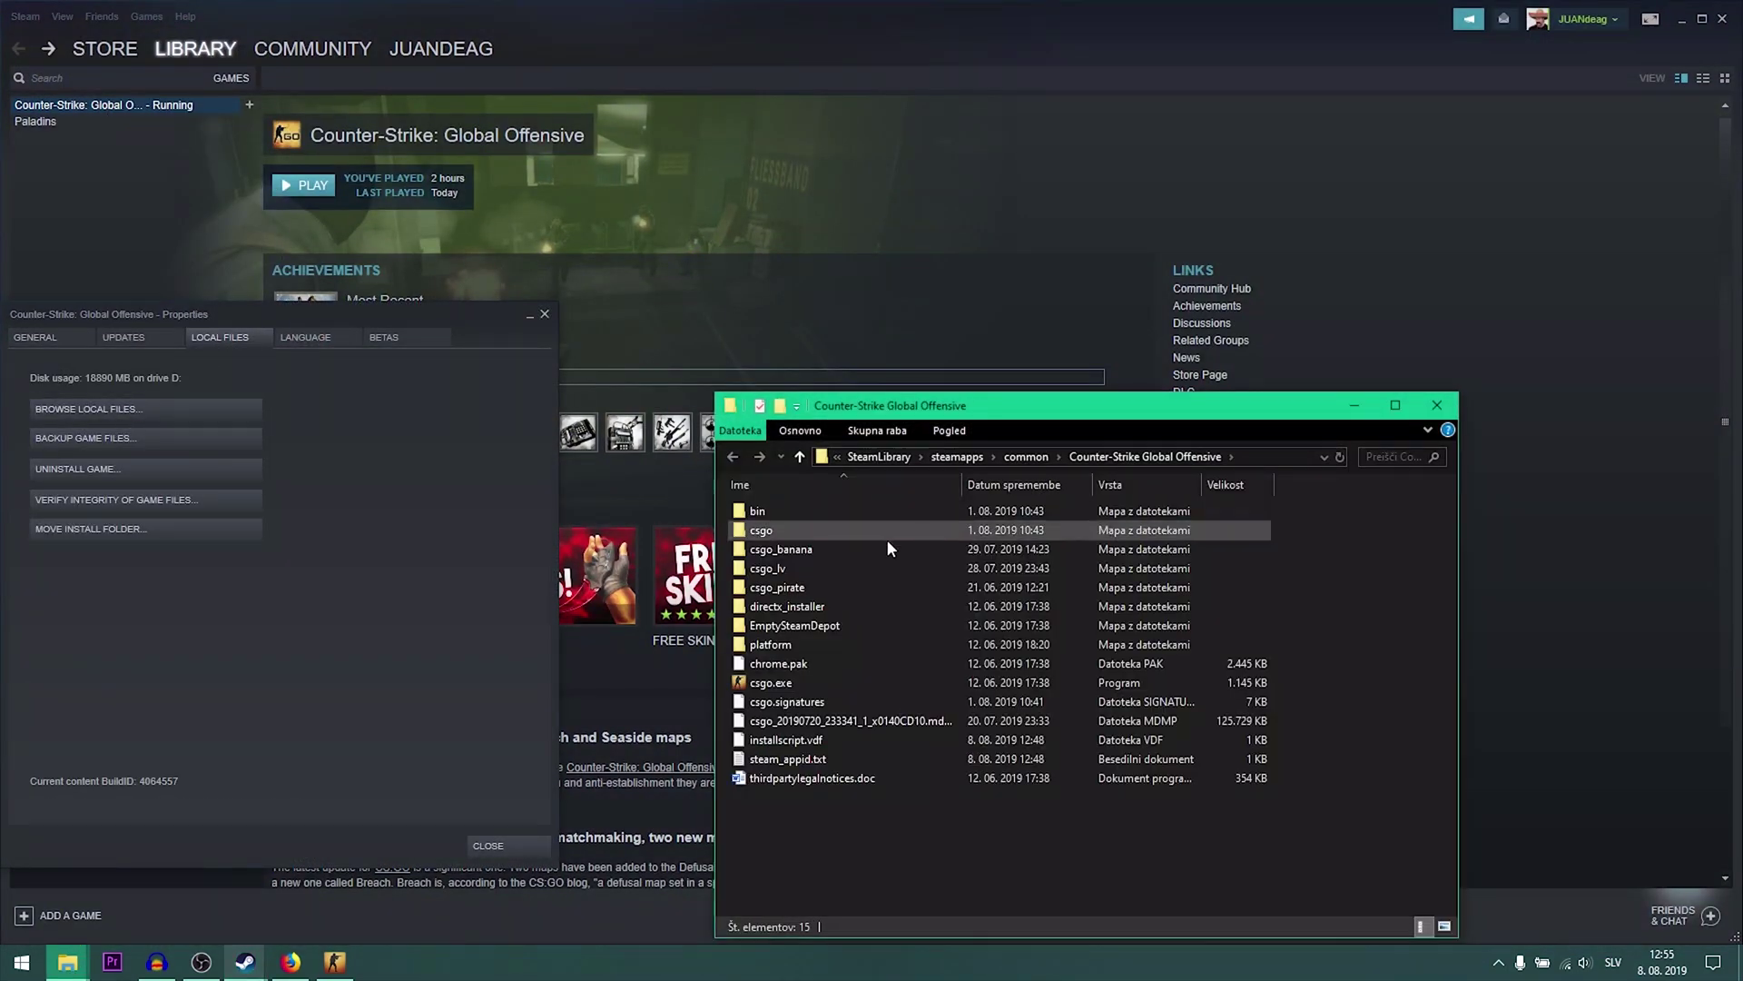
# Step: Paste autoexec.cfg into the csgo\cfg folder and dismiss the replace prompt
pyautogui.doubleClick(830, 533)
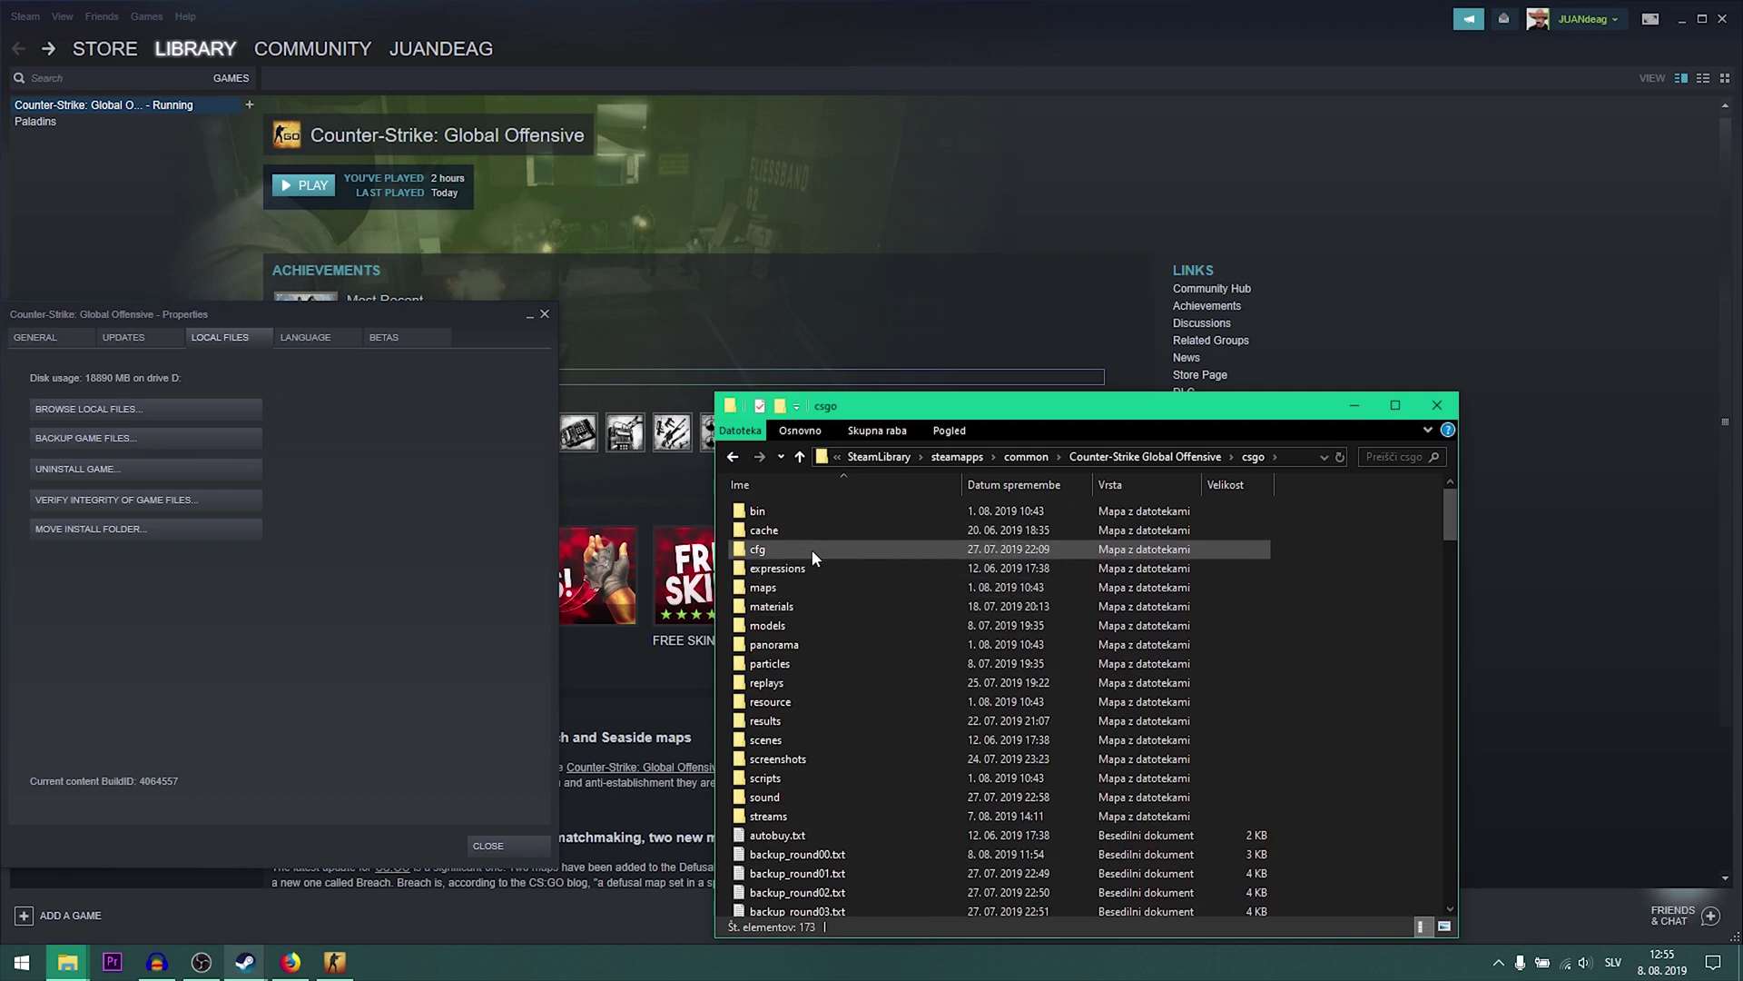
pyautogui.doubleClick(812, 549)
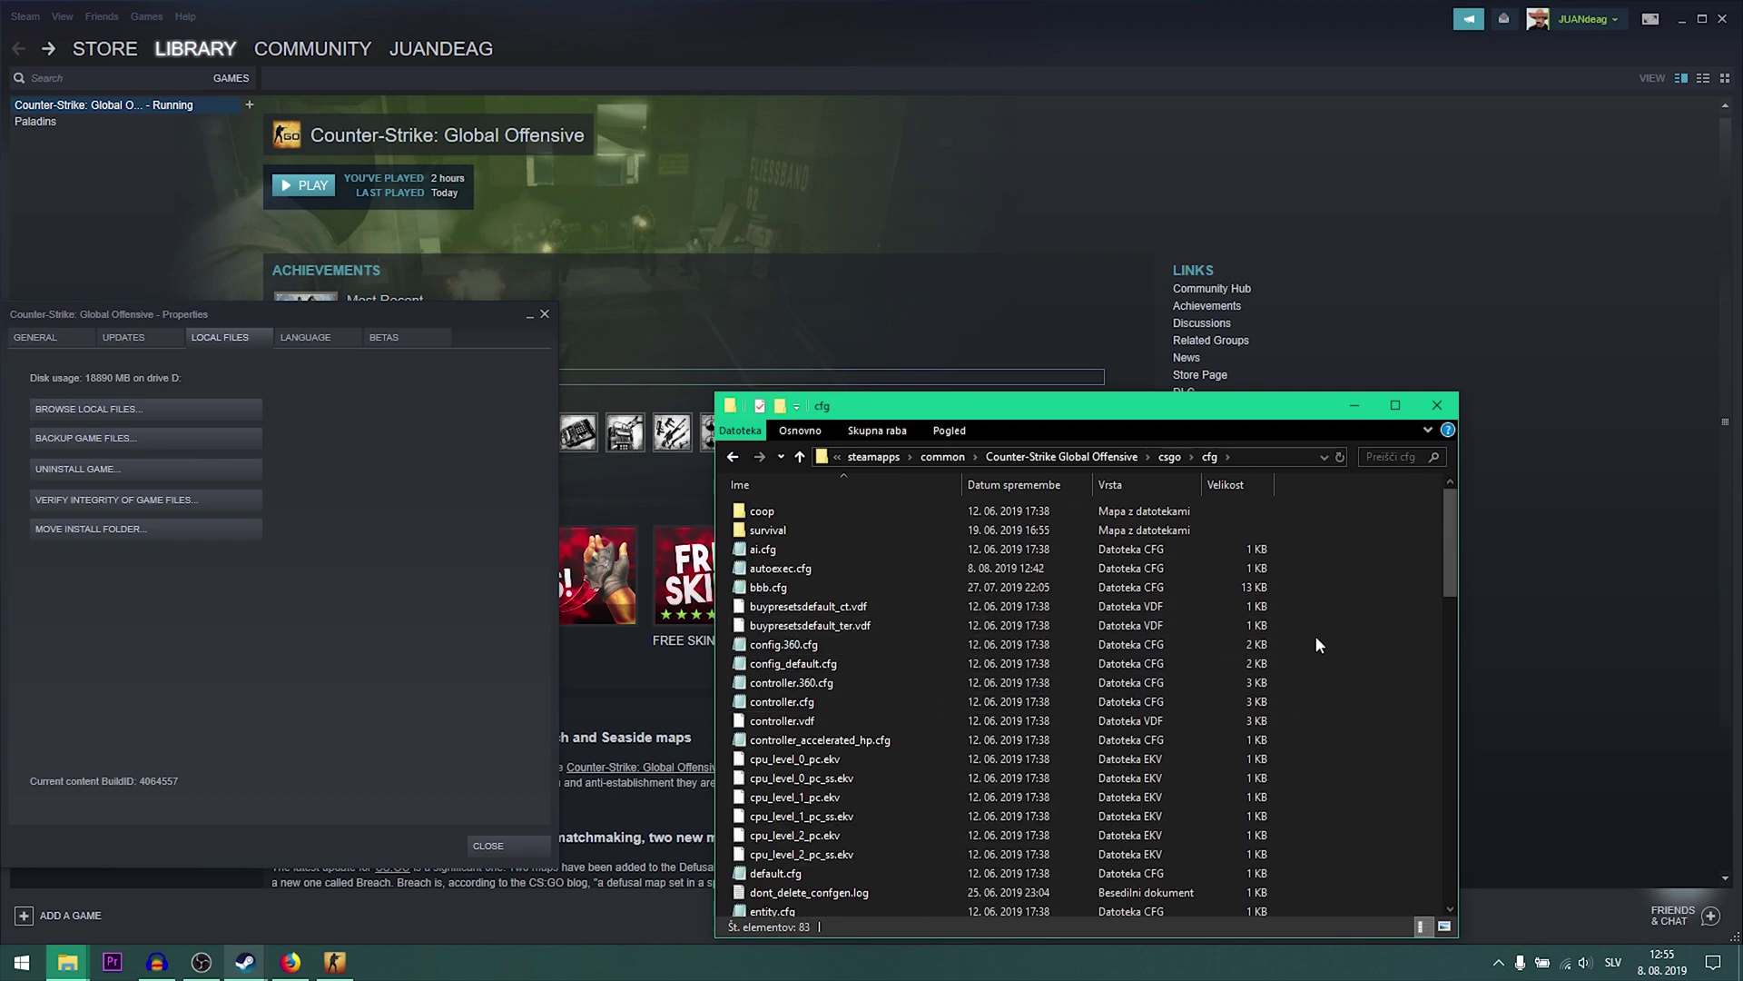
pyautogui.hotkey('ctrl', 'v')
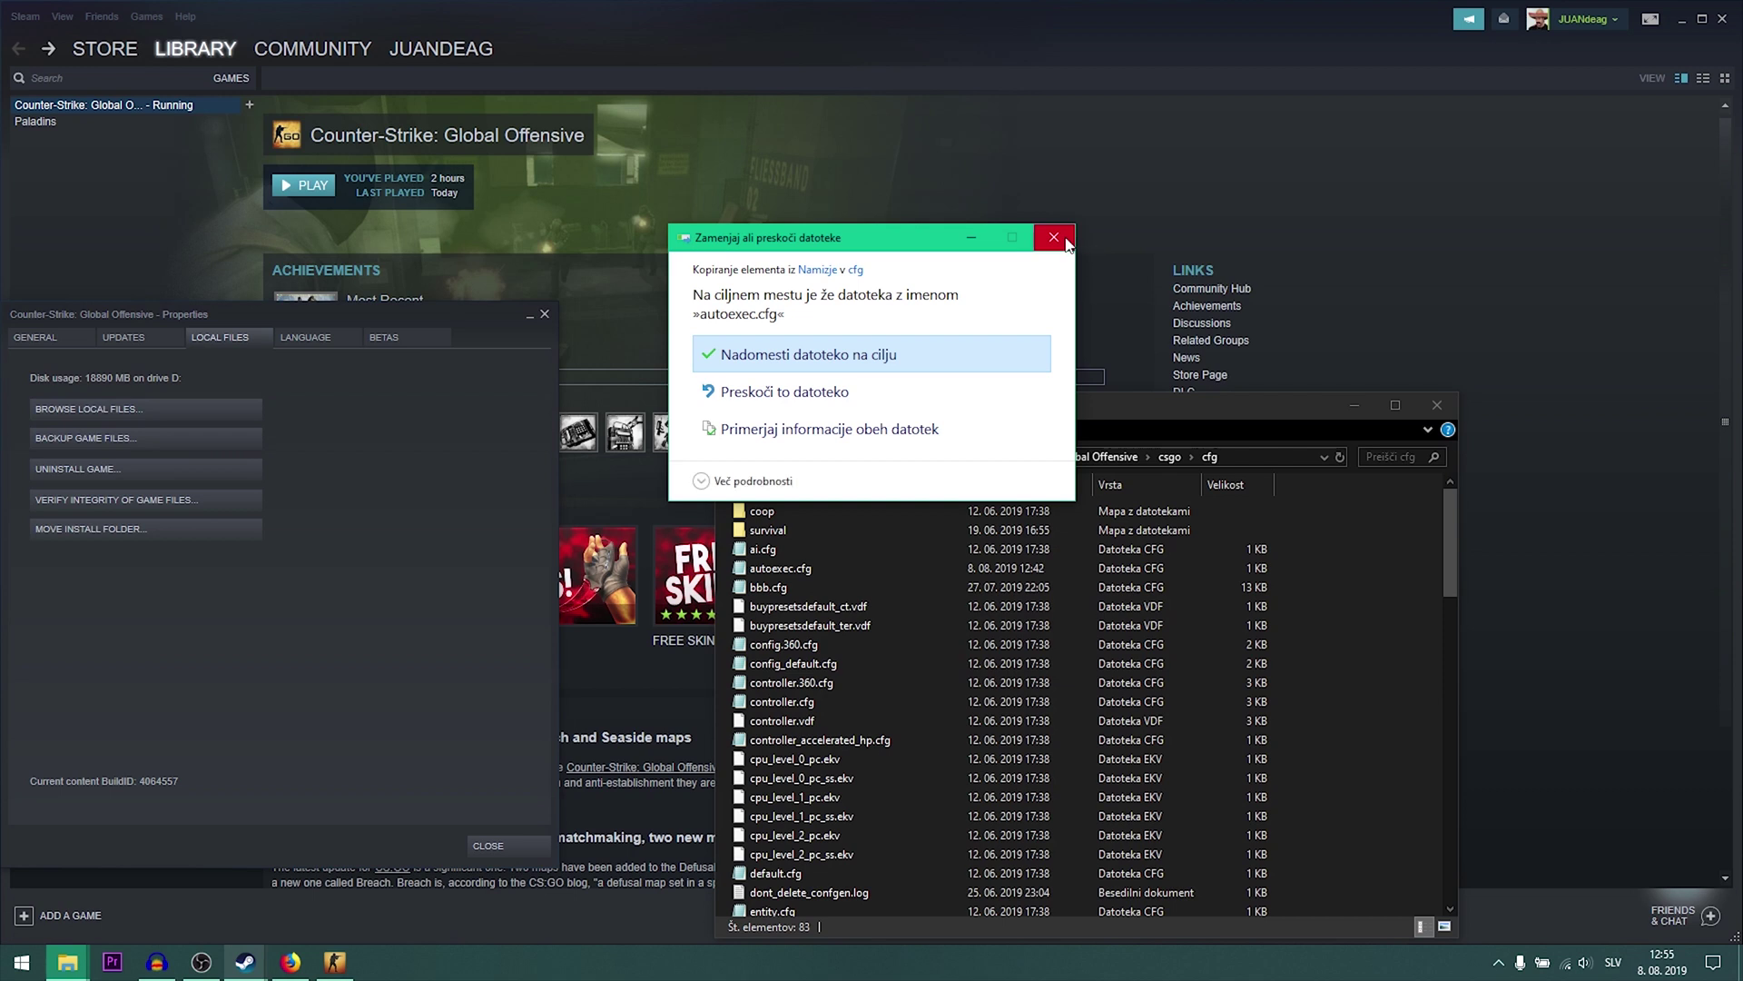
pyautogui.click(1053, 239)
# Step: Close Explorer and game properties, run TimerResolution at 0.496 ms, and return to Steam
pyautogui.click(1436, 404)
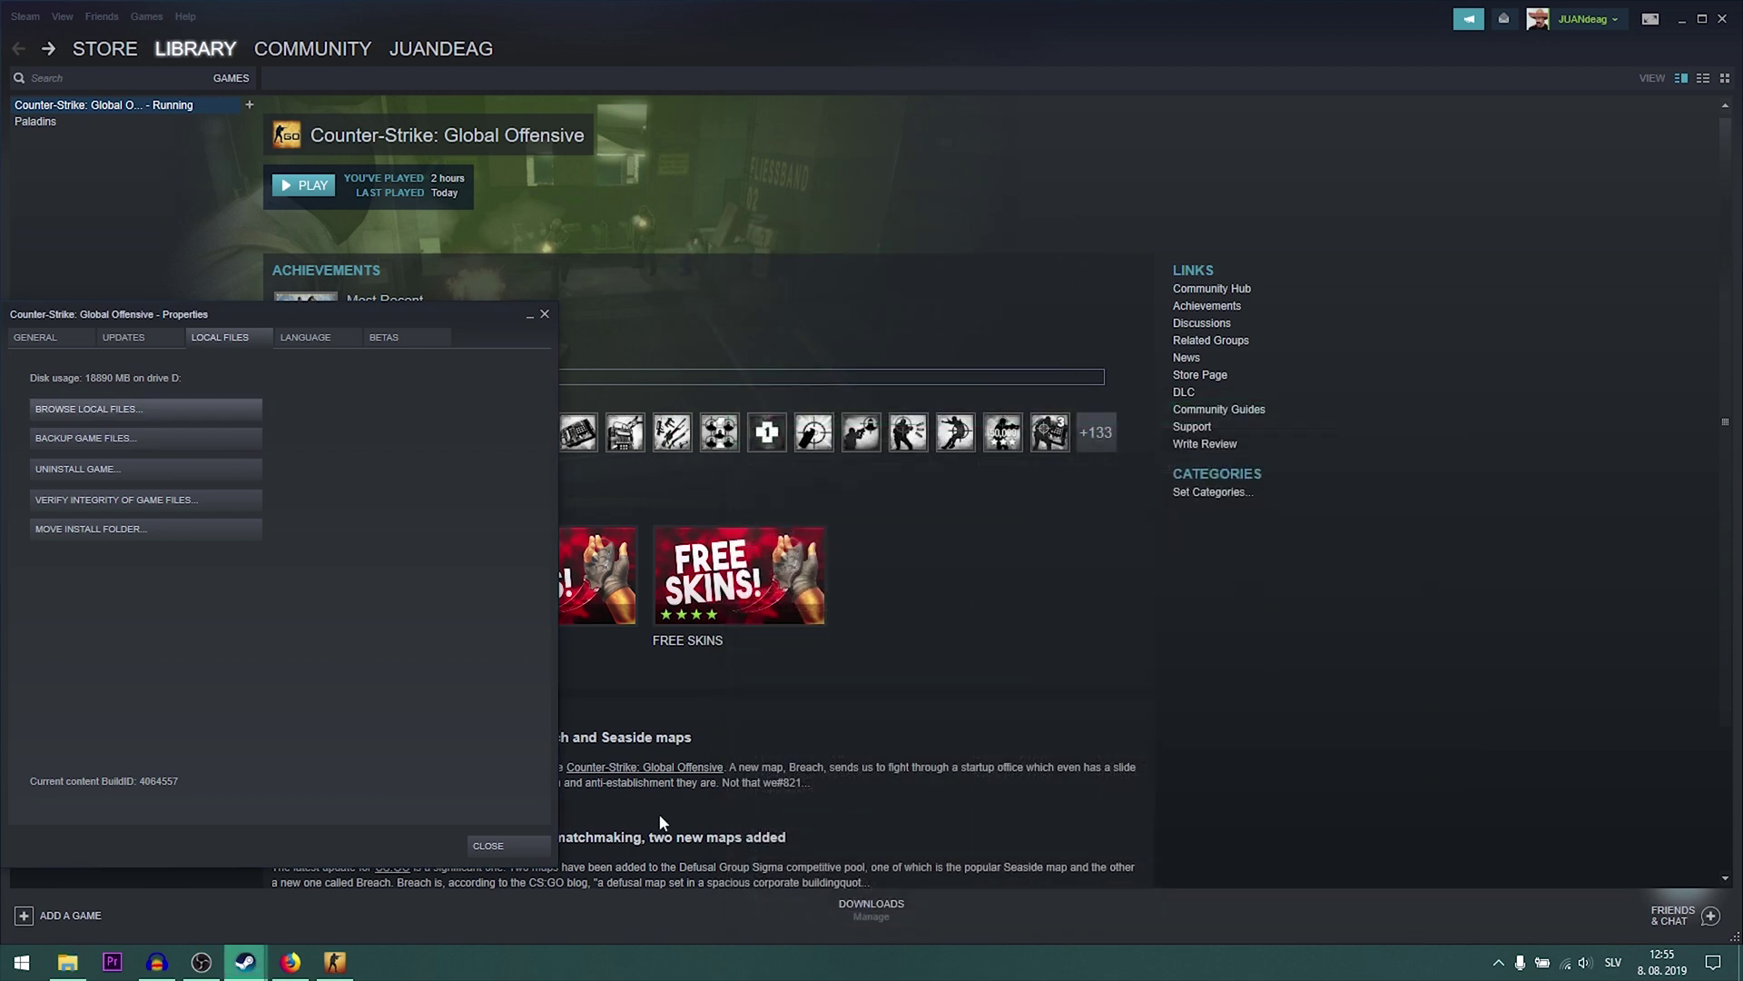
pyautogui.click(514, 849)
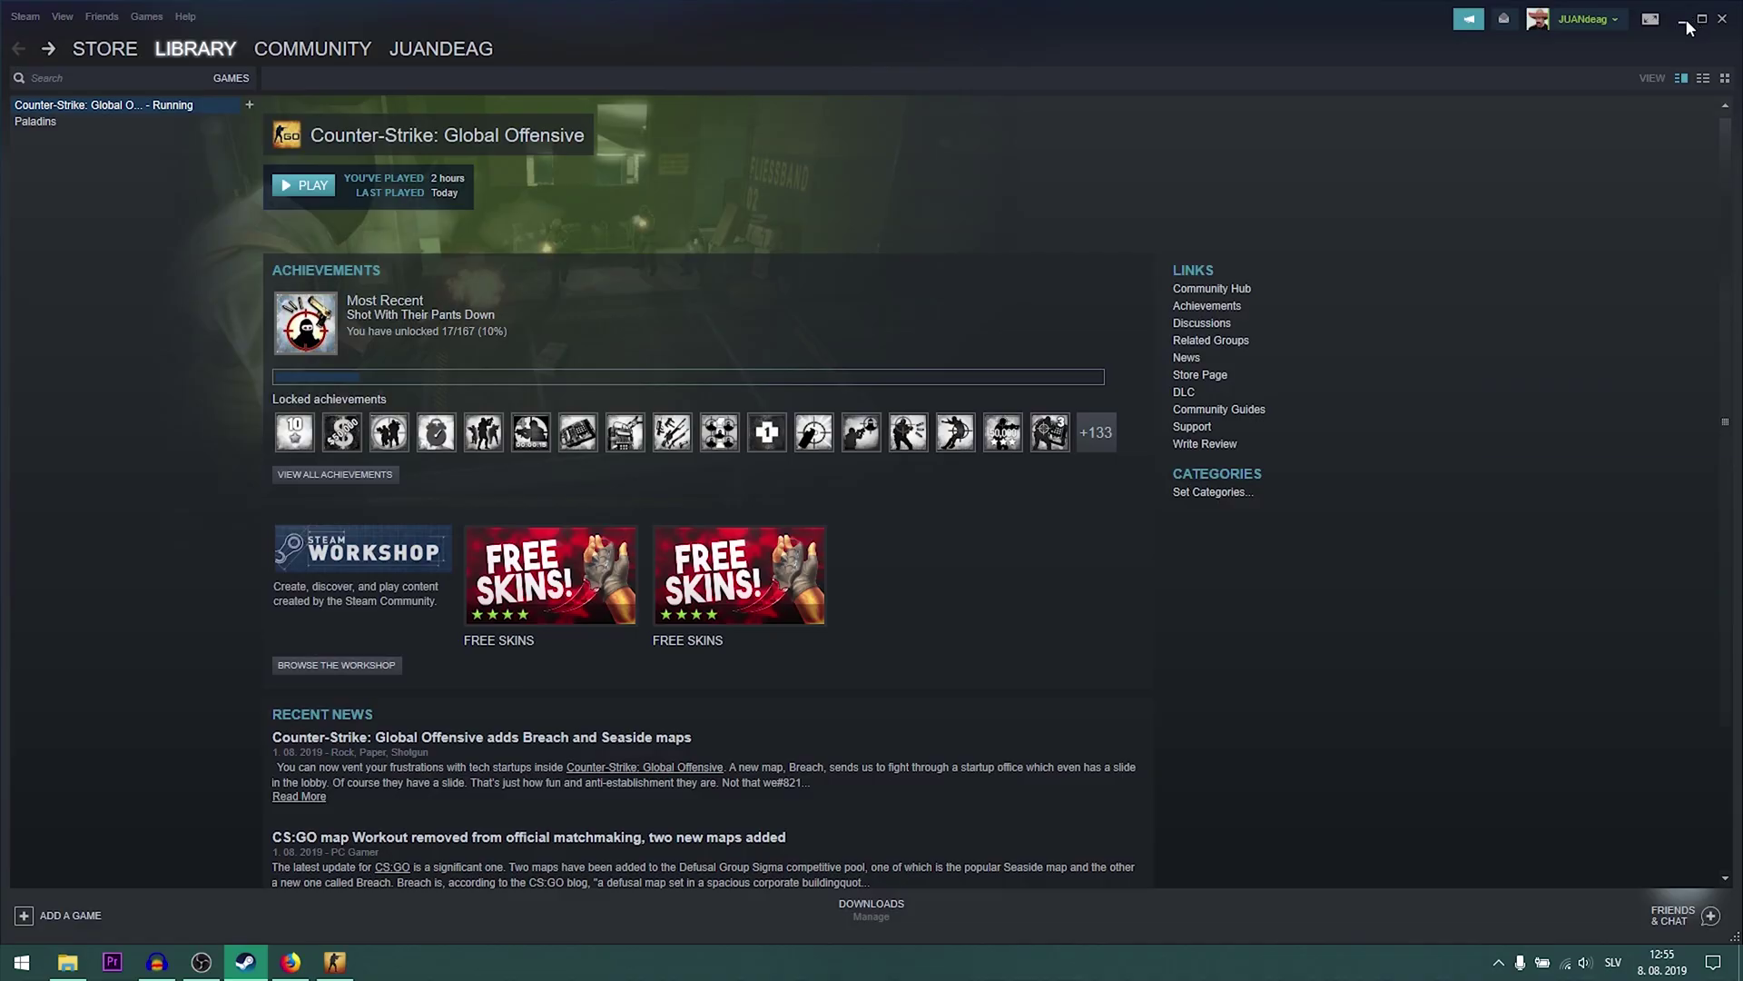
pyautogui.click(1685, 20)
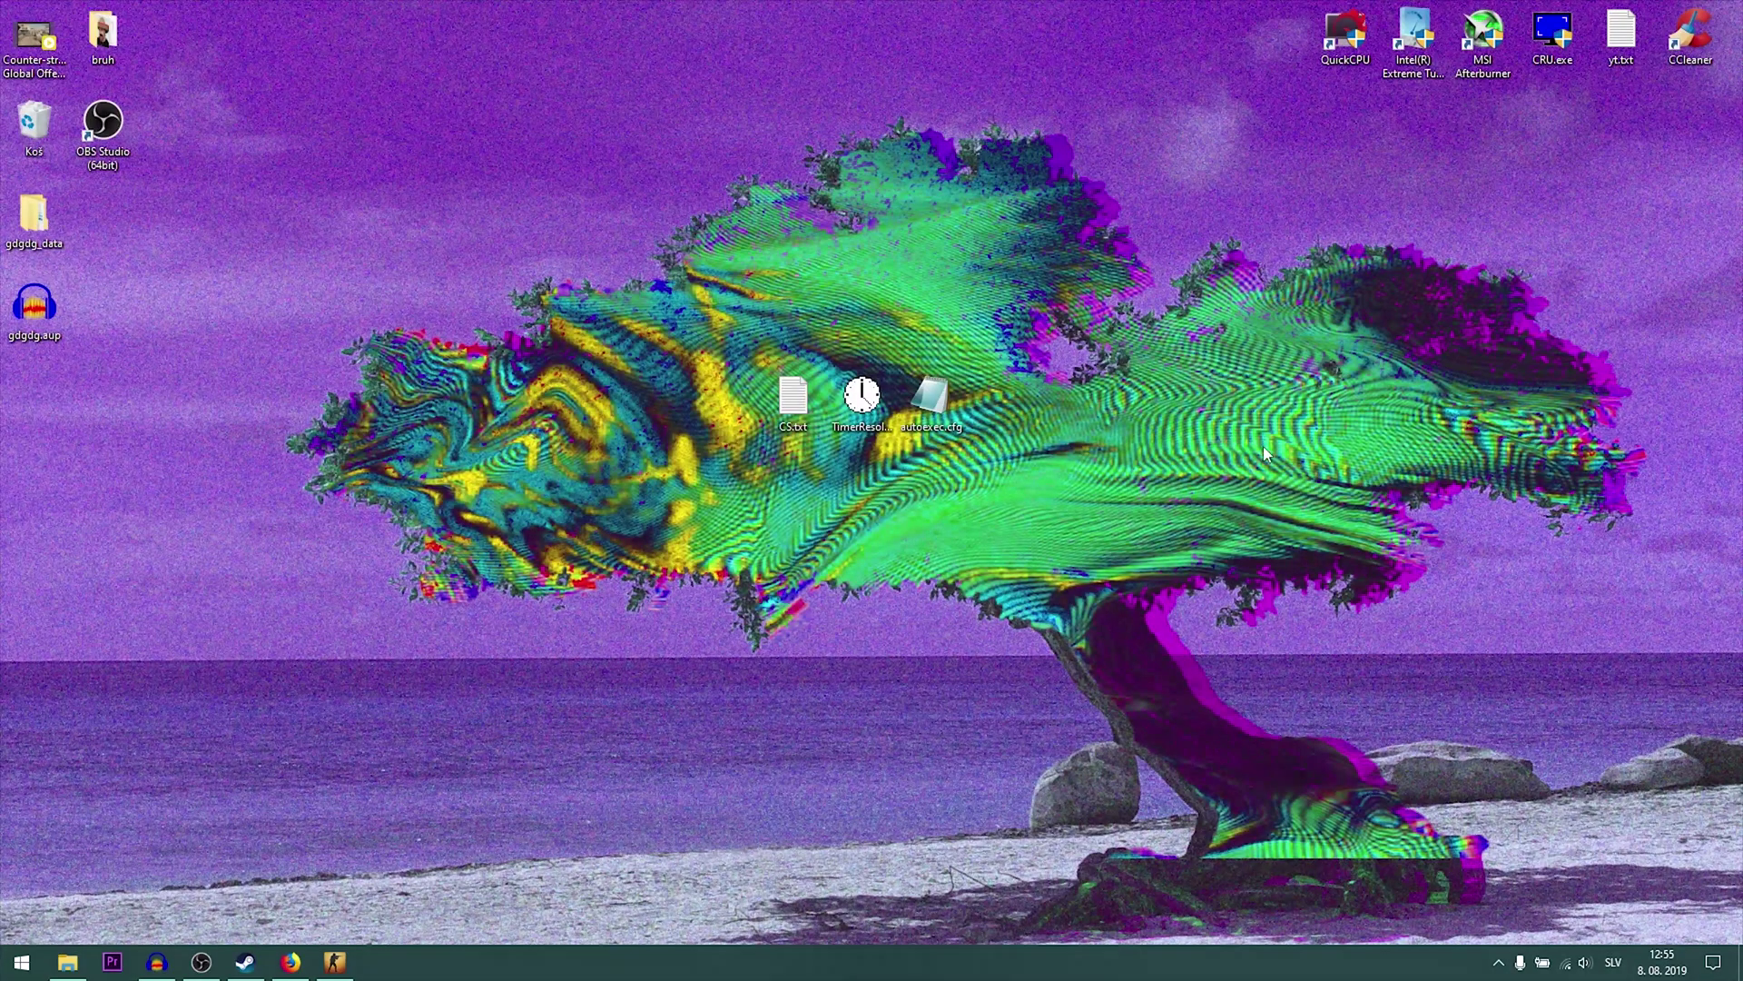
pyautogui.doubleClick(864, 407)
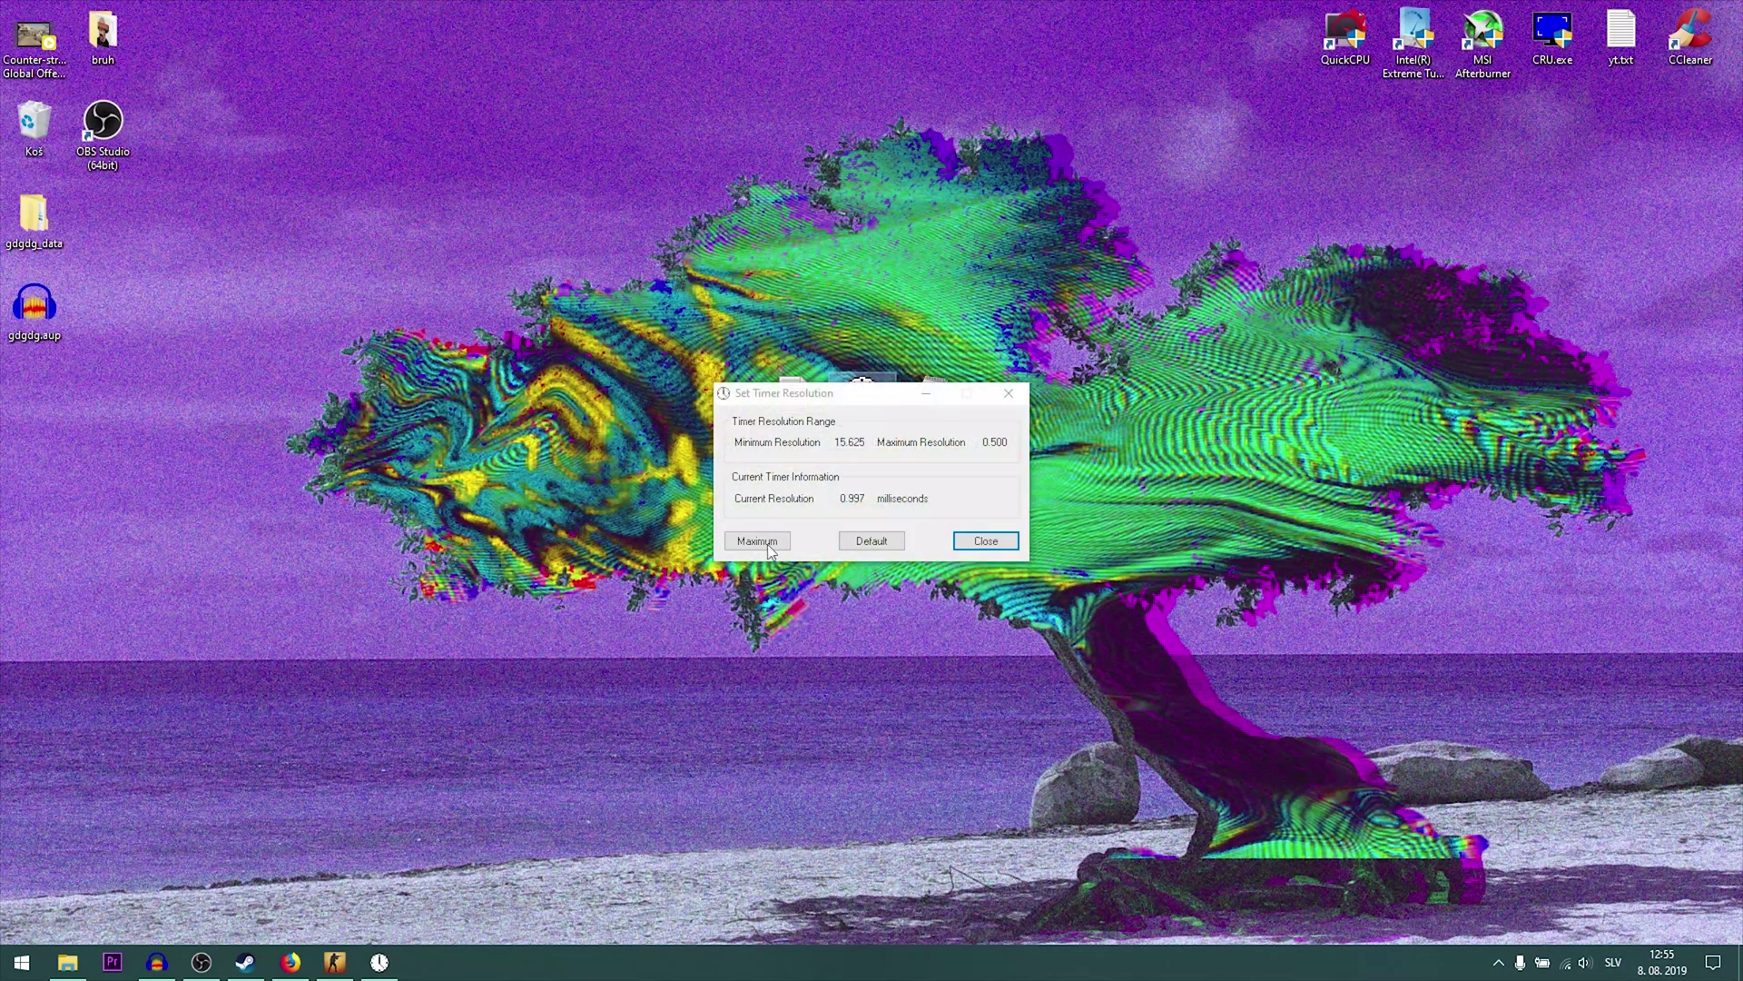
pyautogui.click(246, 964)
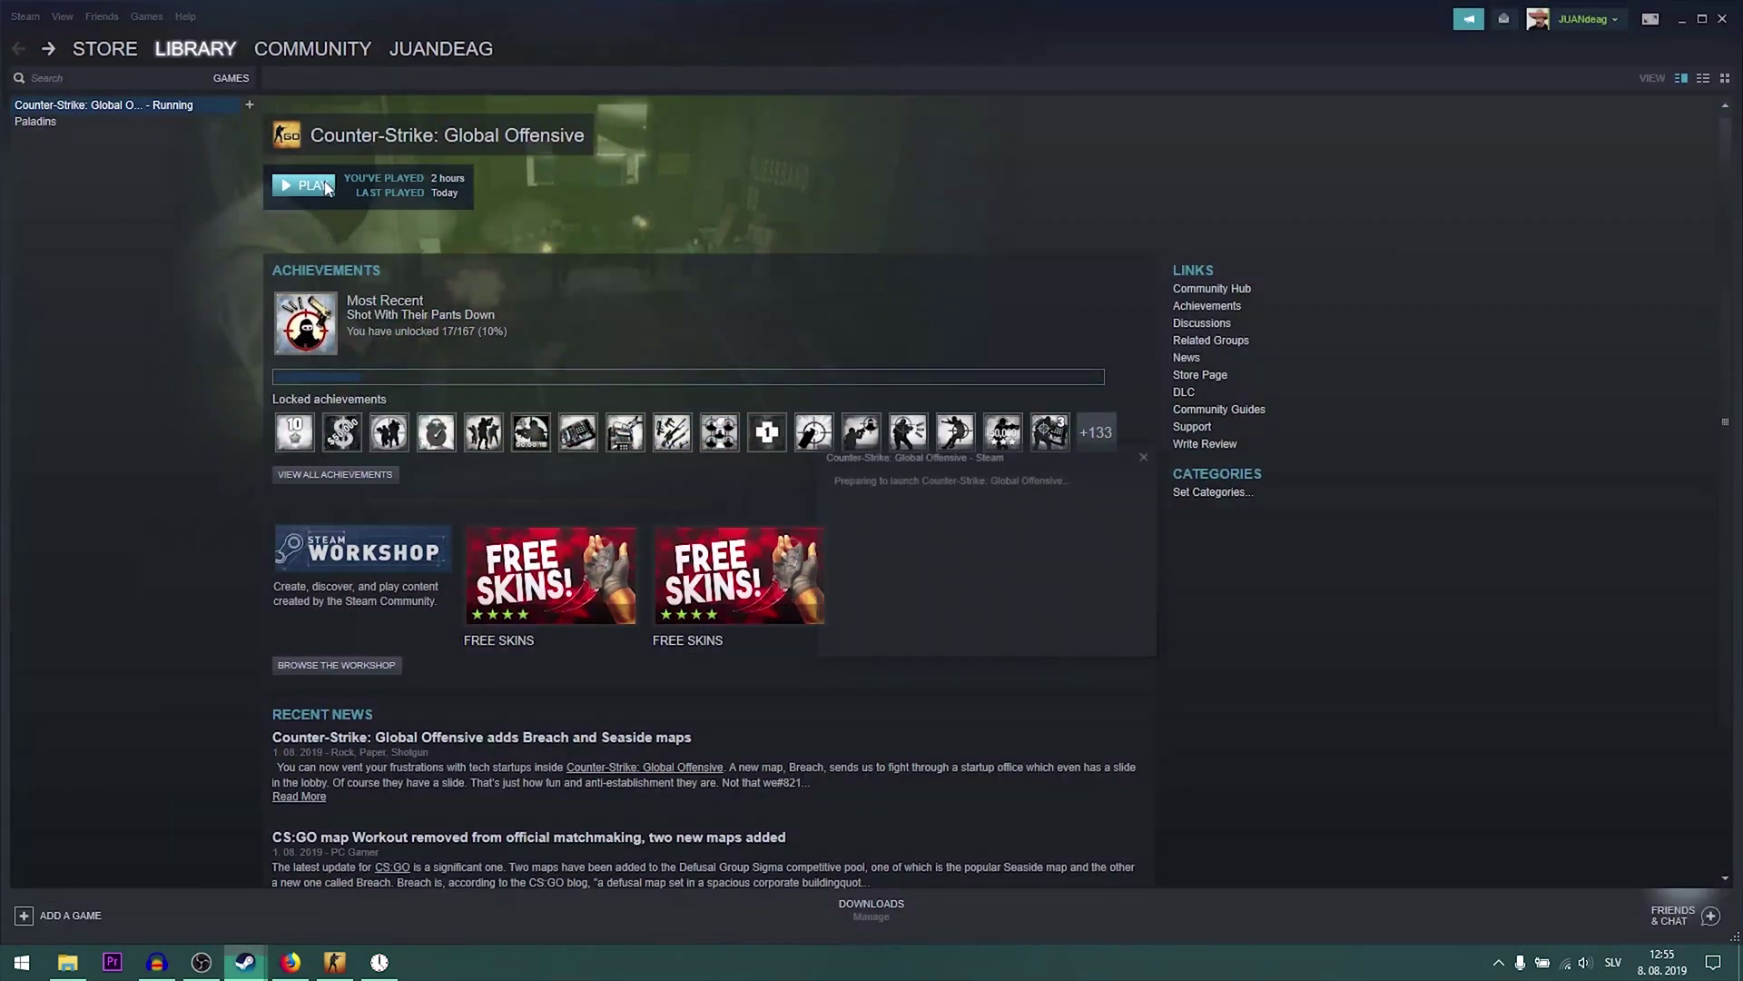